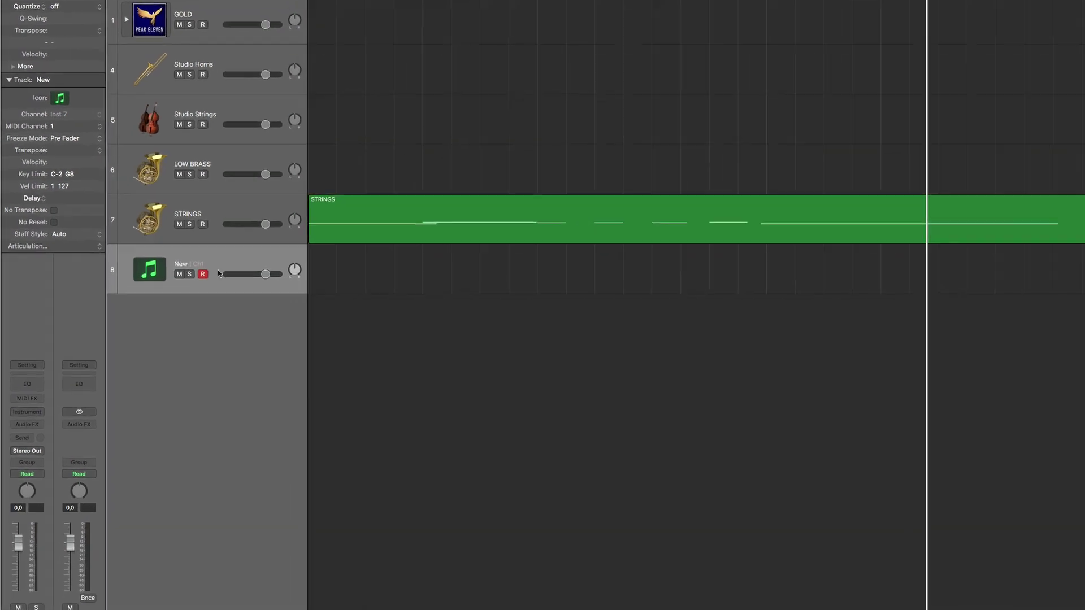
# Load Kontakt 5 on the New software instrument track as Multi-Output (16xStereo).
pyautogui.click(72, 337)
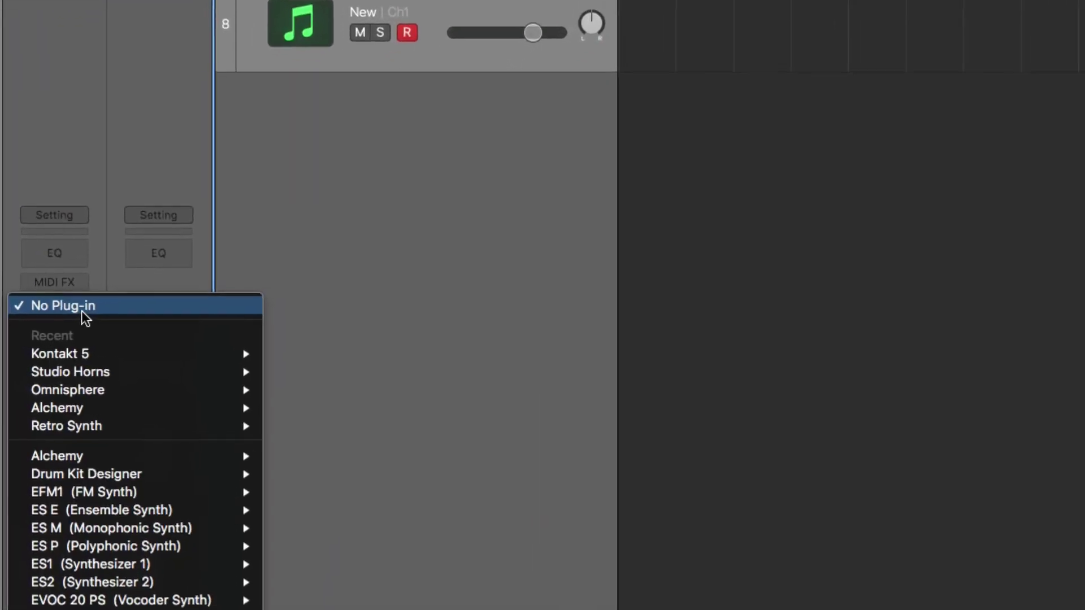
pyautogui.moveTo(88, 375)
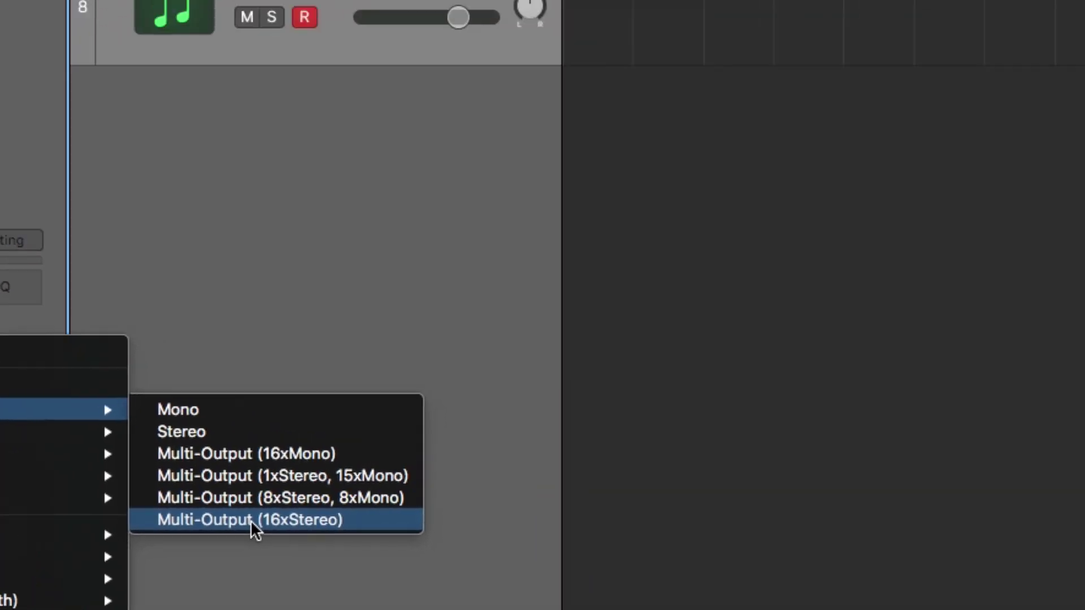
pyautogui.click(523, 421)
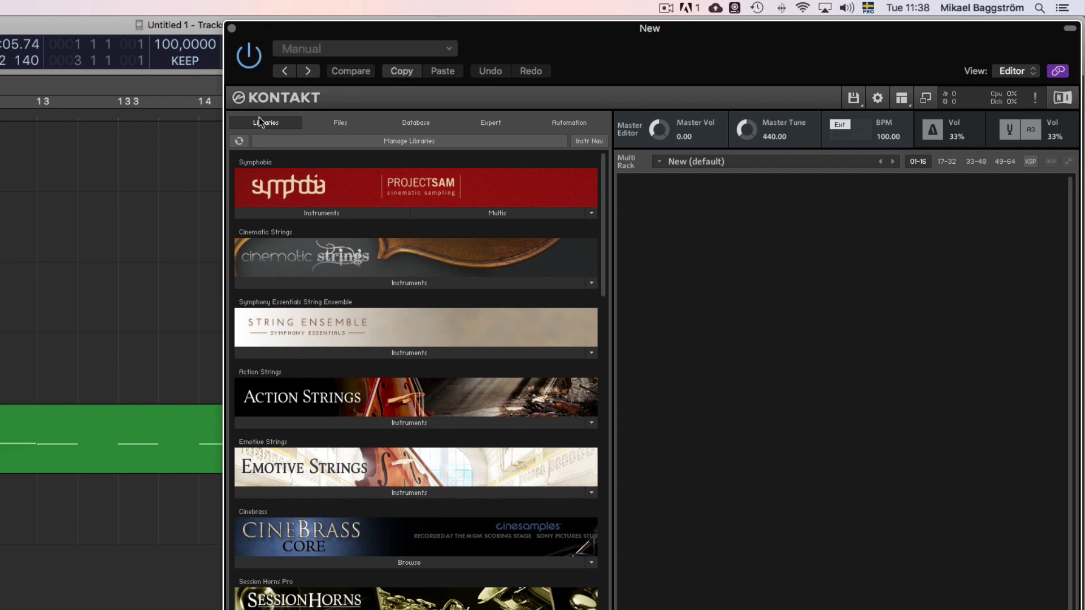
# Browse Kontakt's installed libraries and the Kontakt Libraries folder on the MUSIC drive for instruments.
pyautogui.moveTo(602, 245)
pyautogui.mouseDown()
pyautogui.moveTo(611, 474)
pyautogui.moveTo(600, 226)
pyautogui.mouseUp()
pyautogui.click(335, 124)
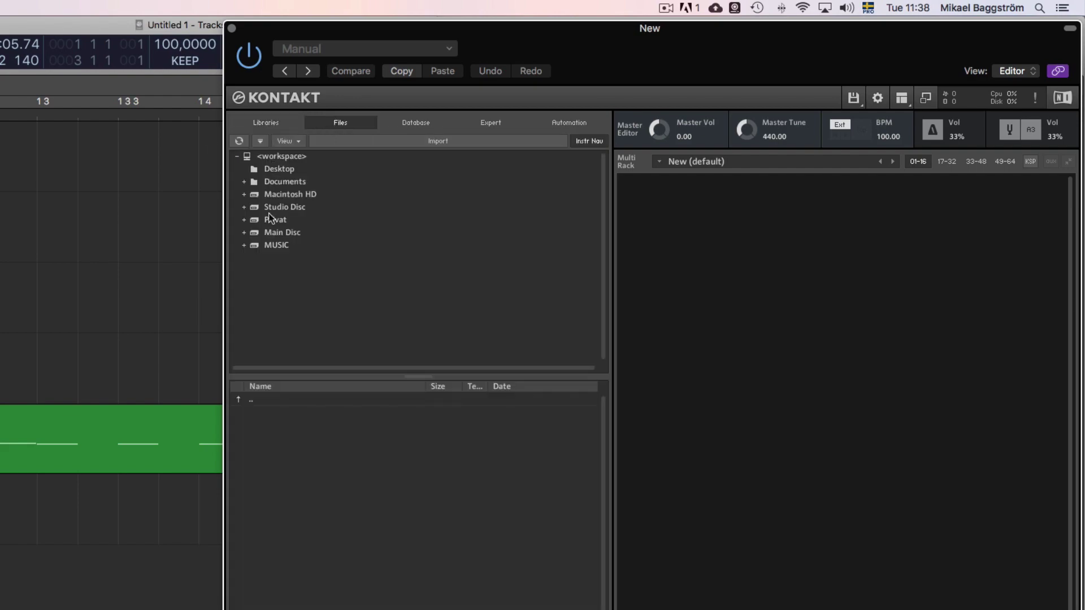
pyautogui.click(245, 245)
pyautogui.click(292, 259)
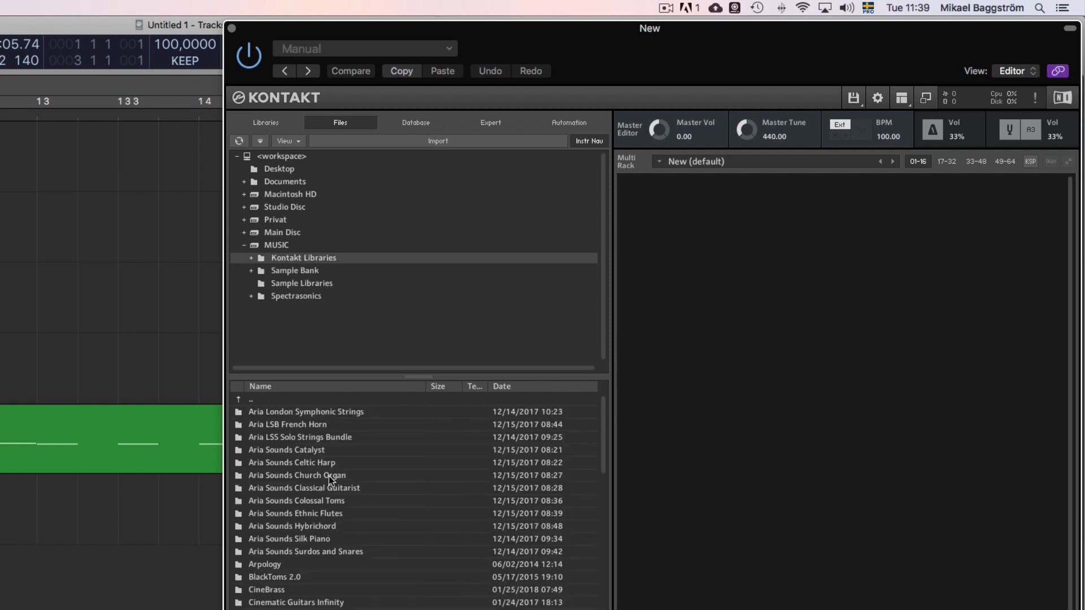
pyautogui.moveTo(603, 441)
pyautogui.mouseDown()
pyautogui.moveTo(605, 534)
pyautogui.moveTo(603, 436)
pyautogui.mouseUp()
pyautogui.click(287, 124)
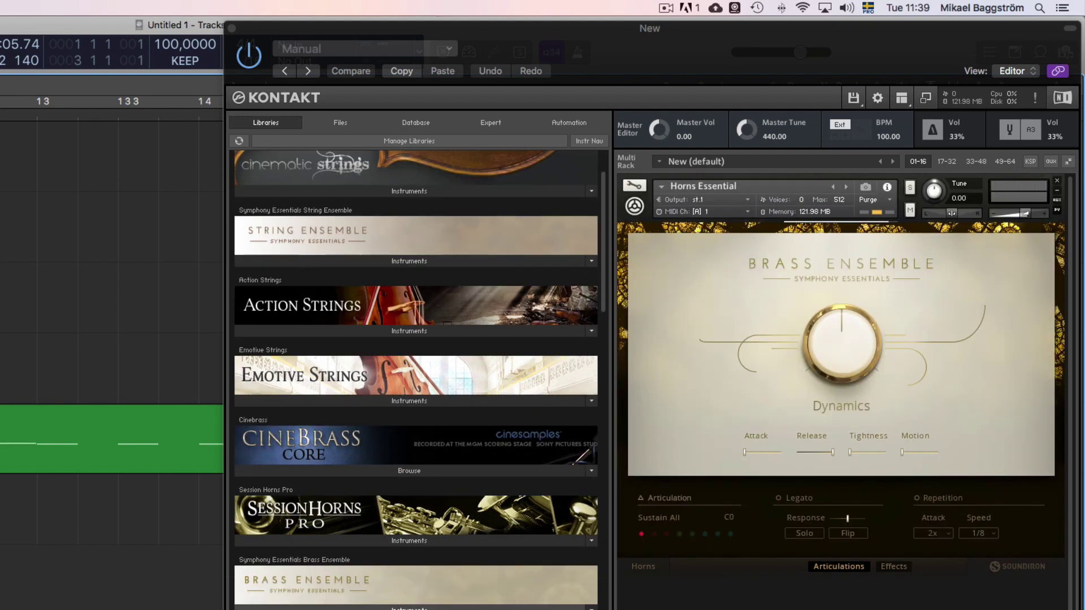
pyautogui.scroll(-2, 416, 378)
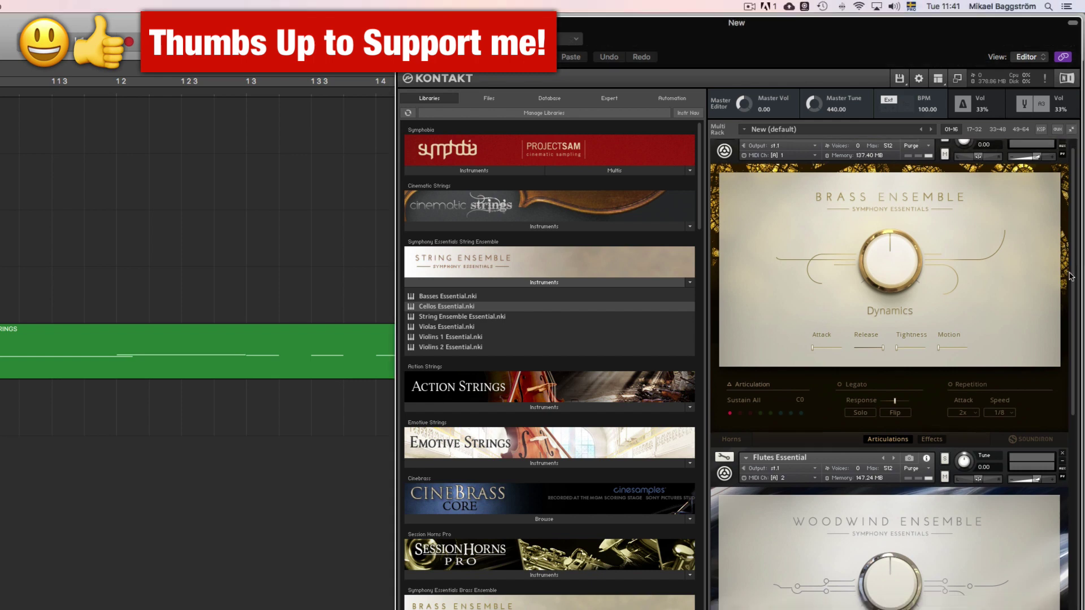
# Route the Horns Essential instrument in the Kontakt rack to output st.1.
pyautogui.scroll(-5, 1070, 288)
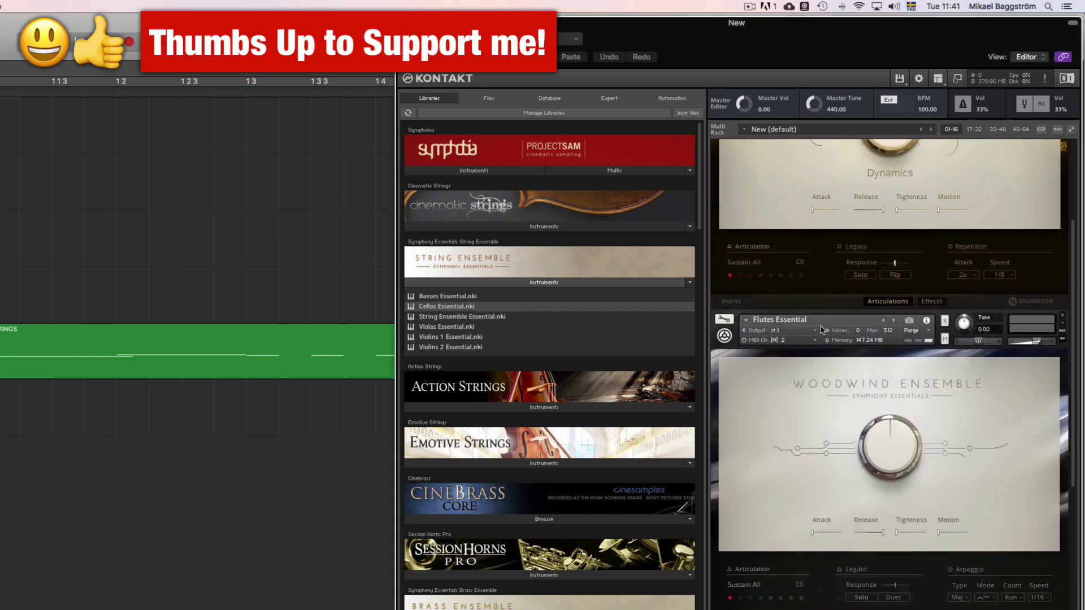
pyautogui.scroll(-10, 1074, 414)
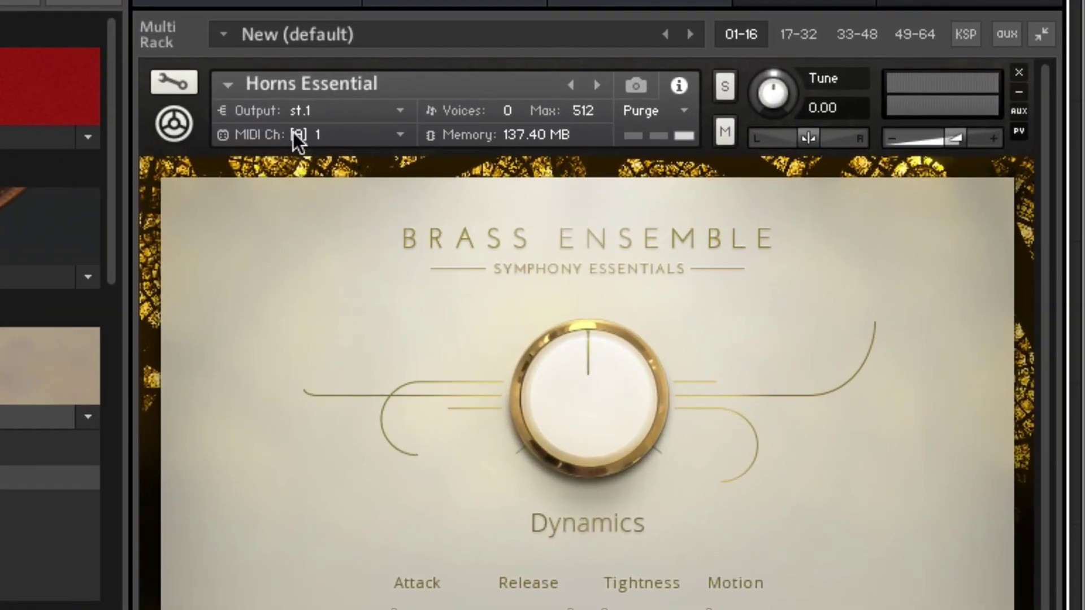
pyautogui.click(324, 113)
pyautogui.click(257, 113)
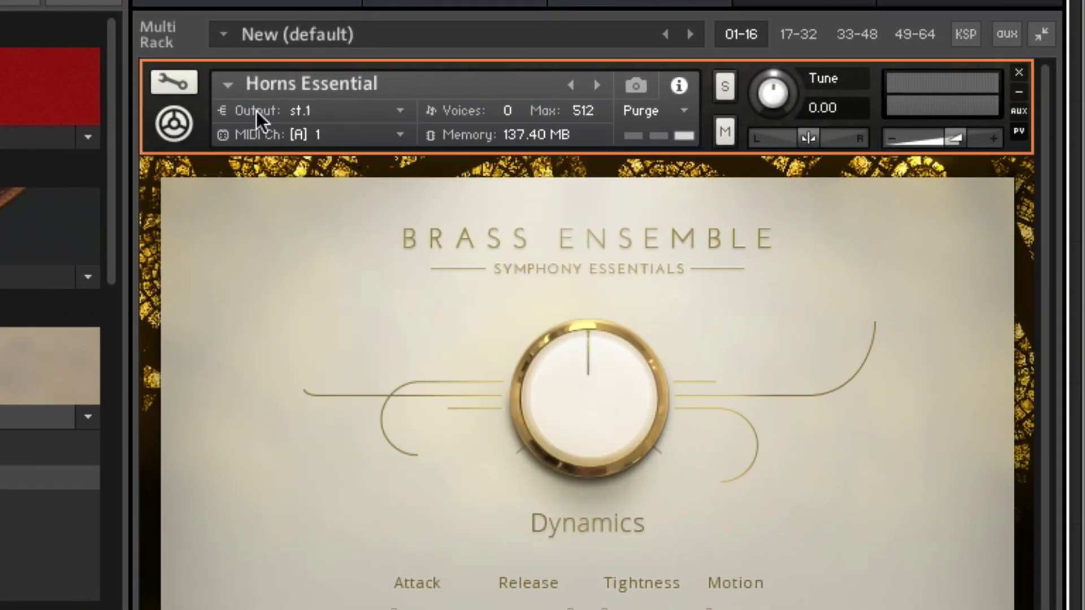
pyautogui.click(325, 114)
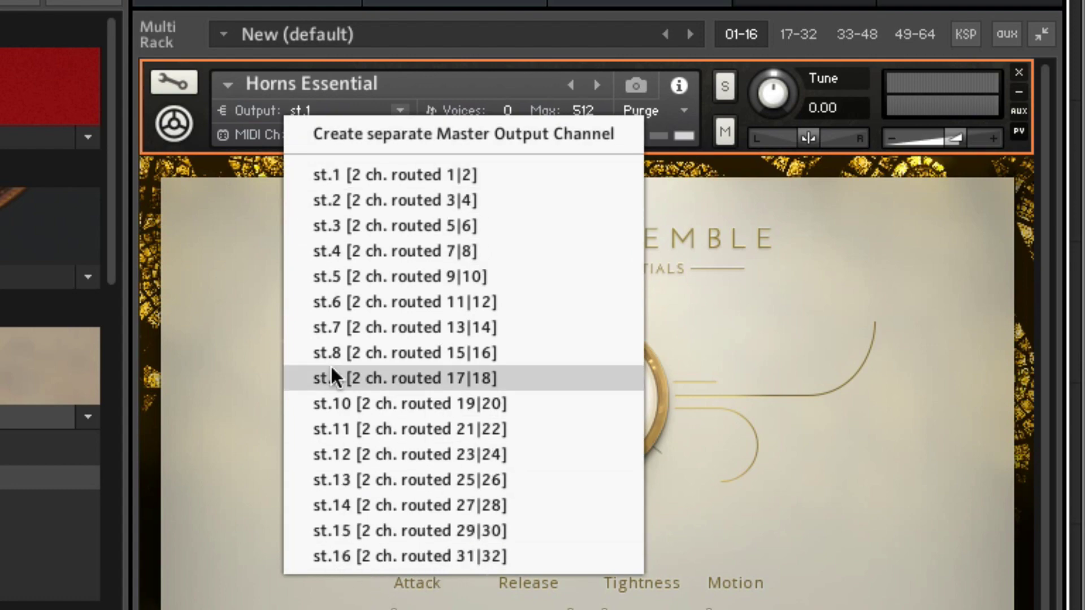
pyautogui.click(325, 174)
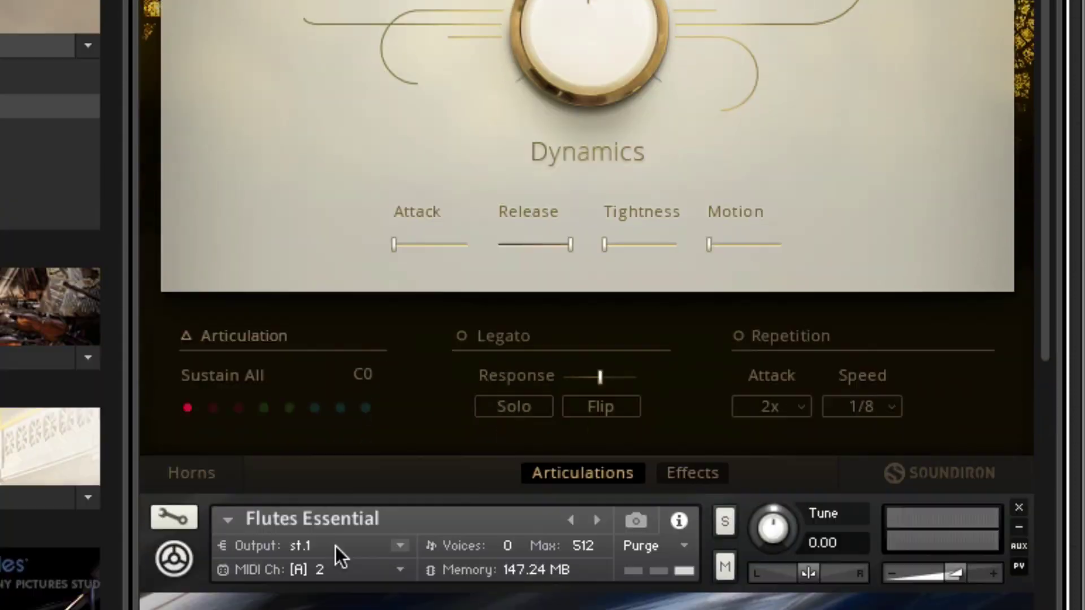
# Route Flutes Essential to output st.2 and Cellos Essential to output st.3, and close the Kontakt window.
pyautogui.click(337, 547)
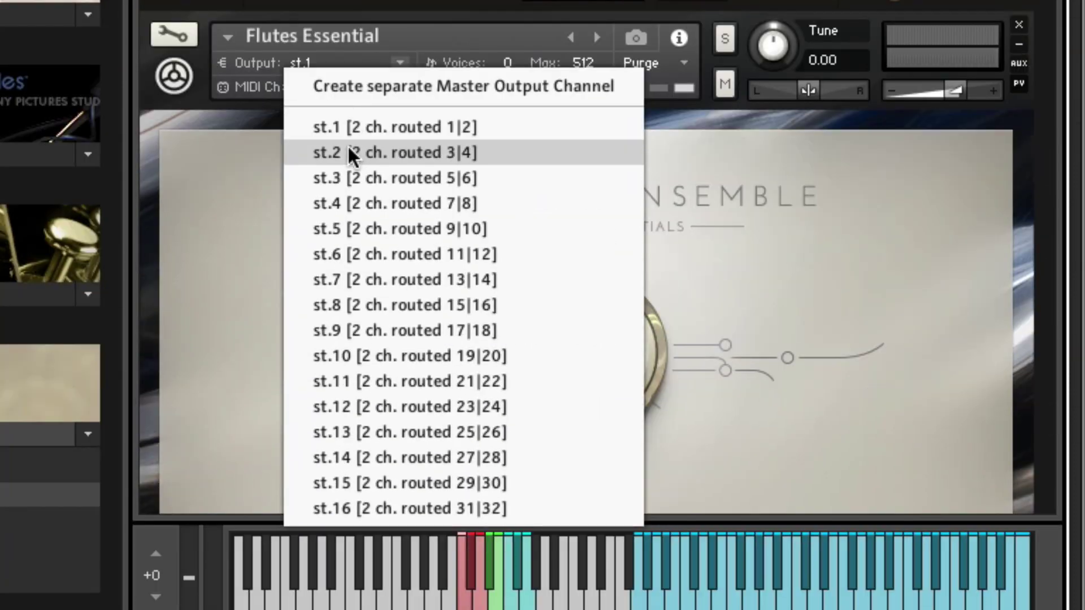
pyautogui.click(333, 157)
pyautogui.scroll(-6, 343, 254)
pyautogui.scroll(-6, 342, 286)
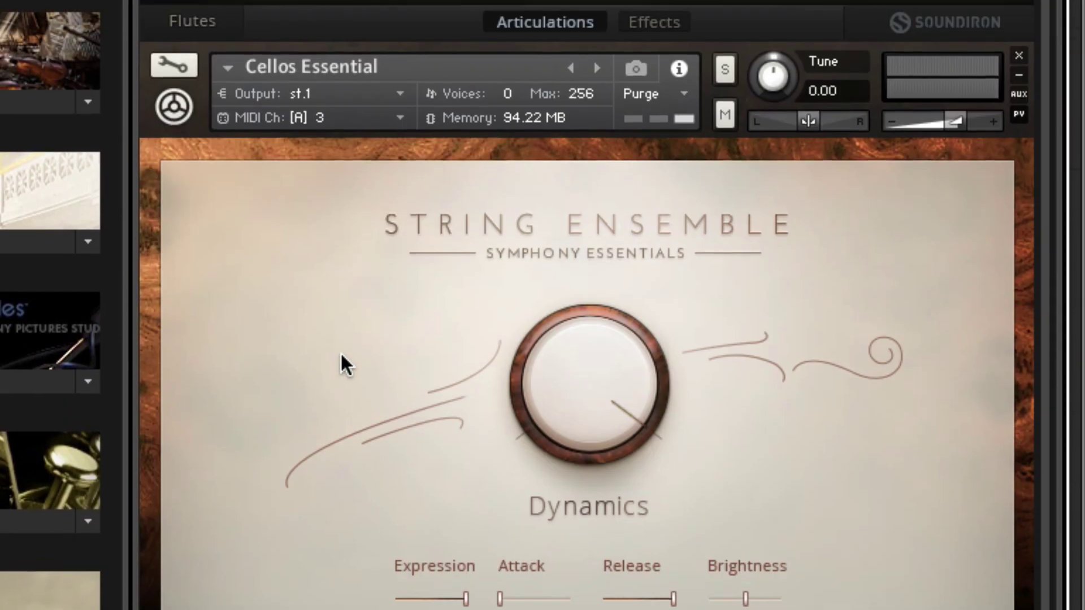
pyautogui.click(302, 21)
pyautogui.click(354, 138)
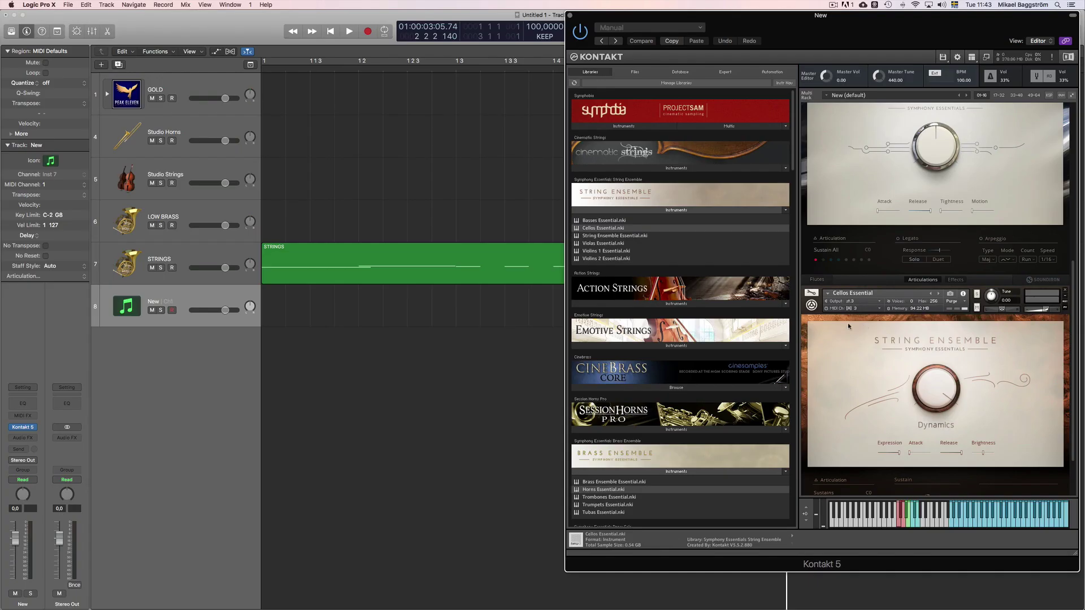
pyautogui.press('super+w')
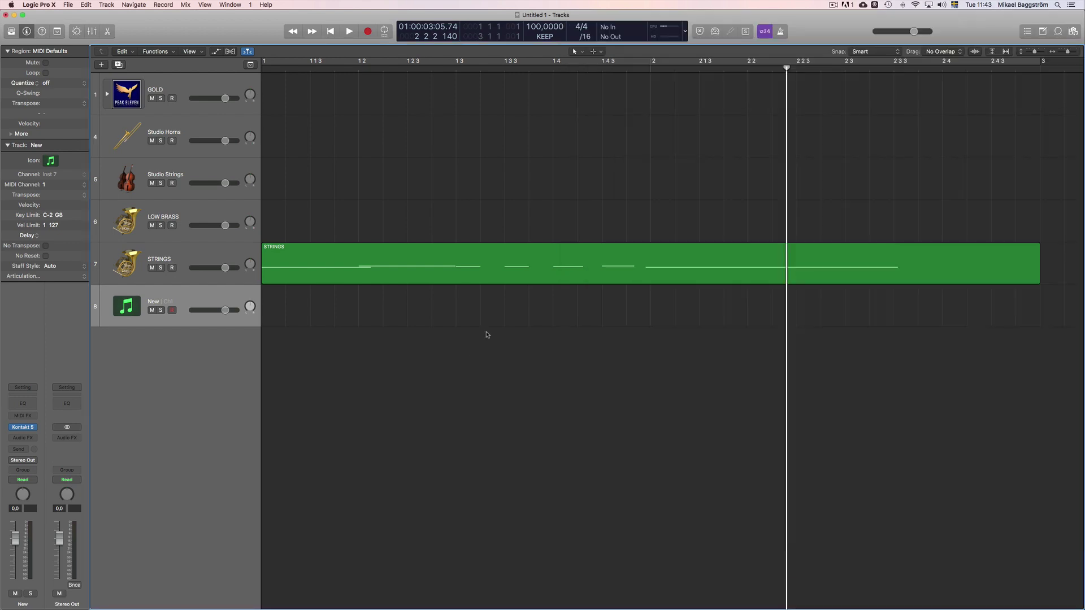
# Show the mixer and add two auxiliary output channels to the New Kontakt channel strip.
pyautogui.press('x')
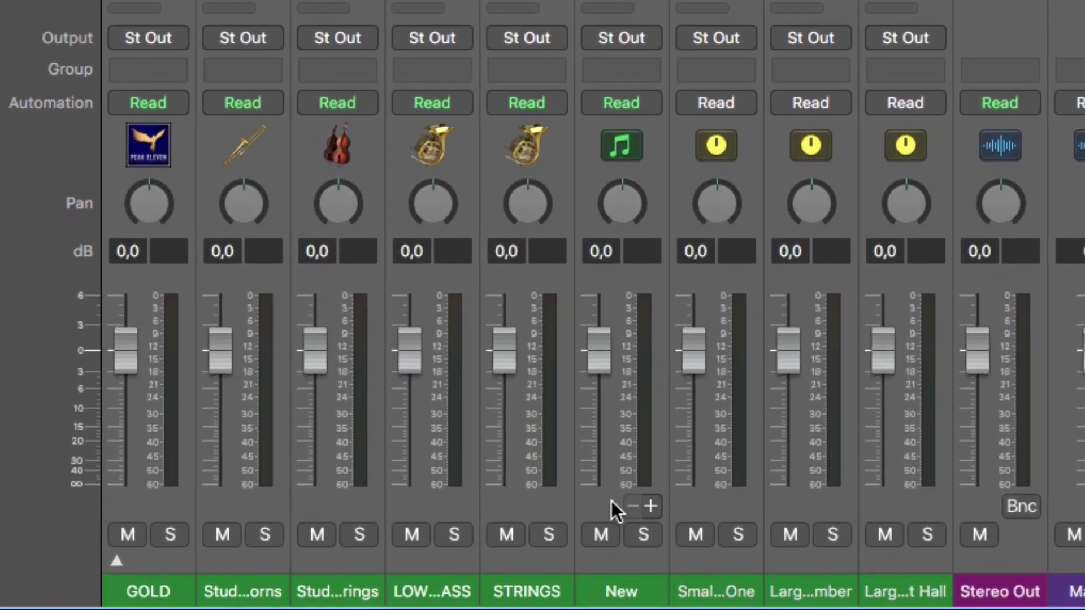
pyautogui.click(651, 505)
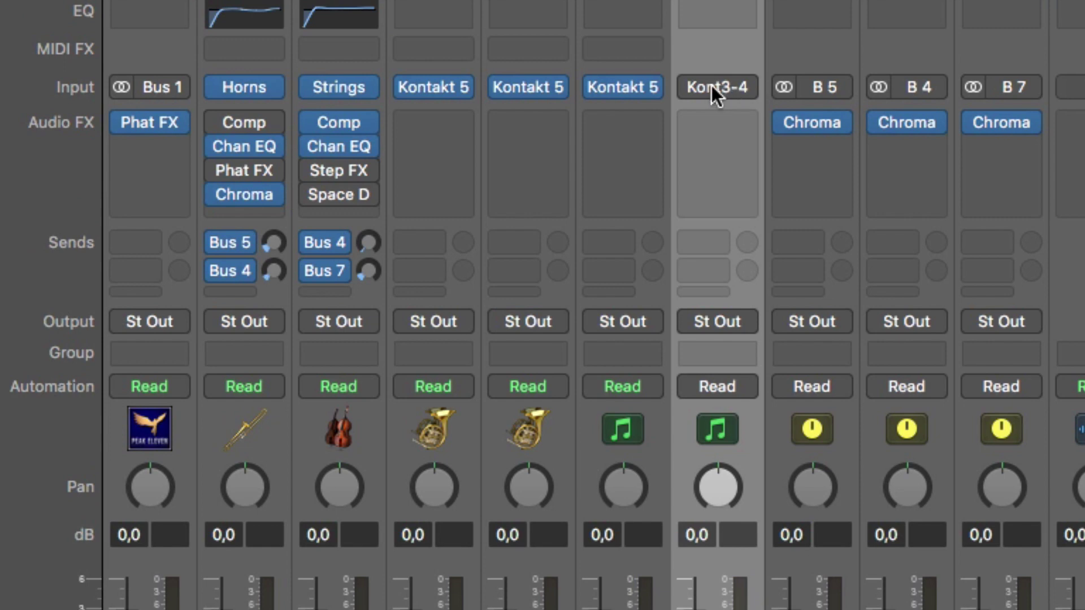
pyautogui.click(731, 82)
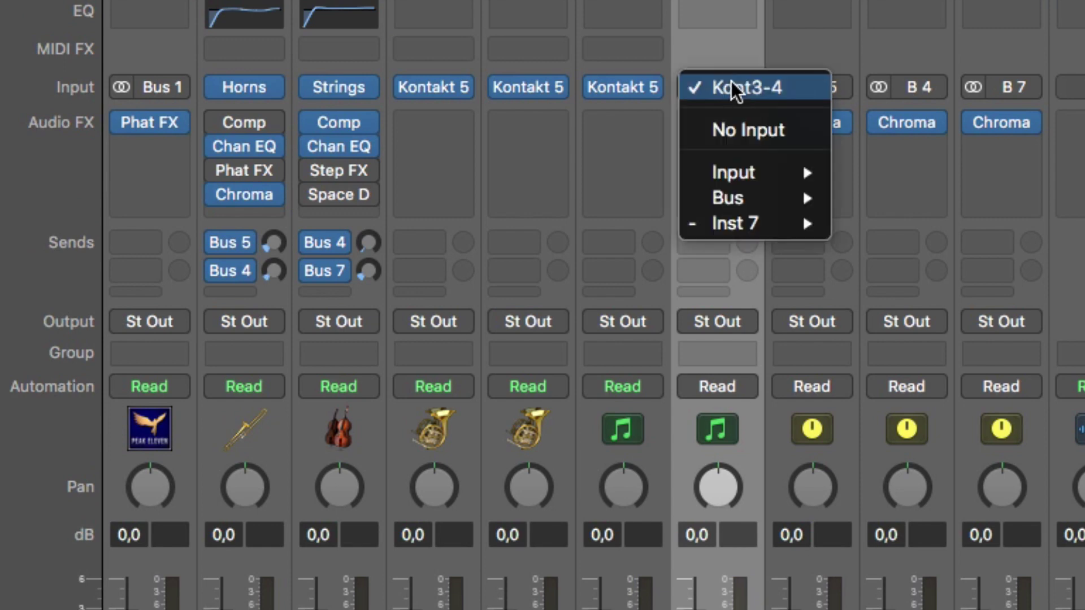
pyautogui.click(778, 89)
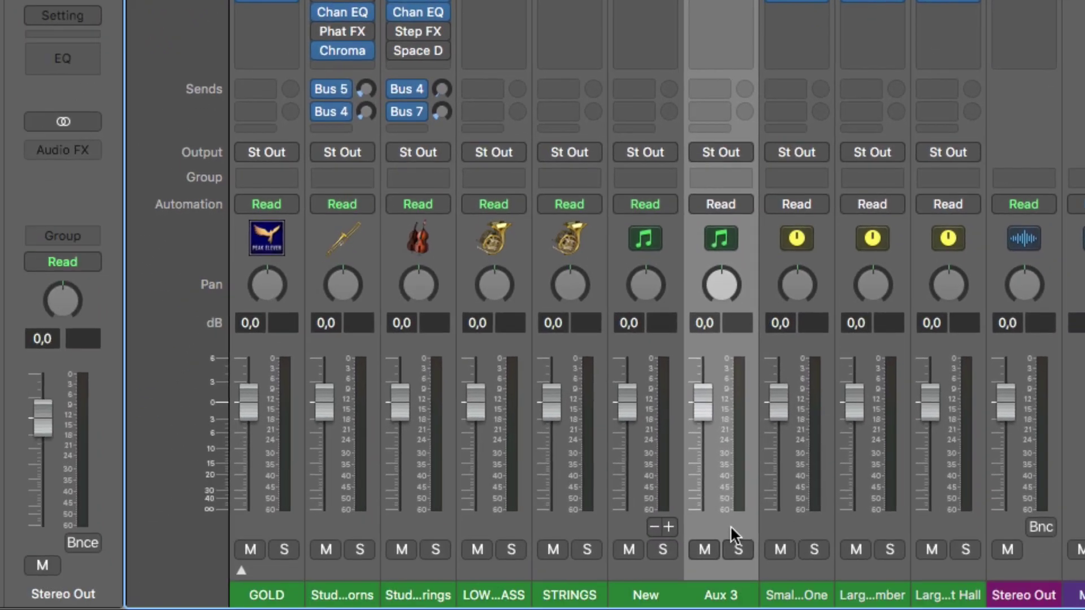
pyautogui.click(670, 525)
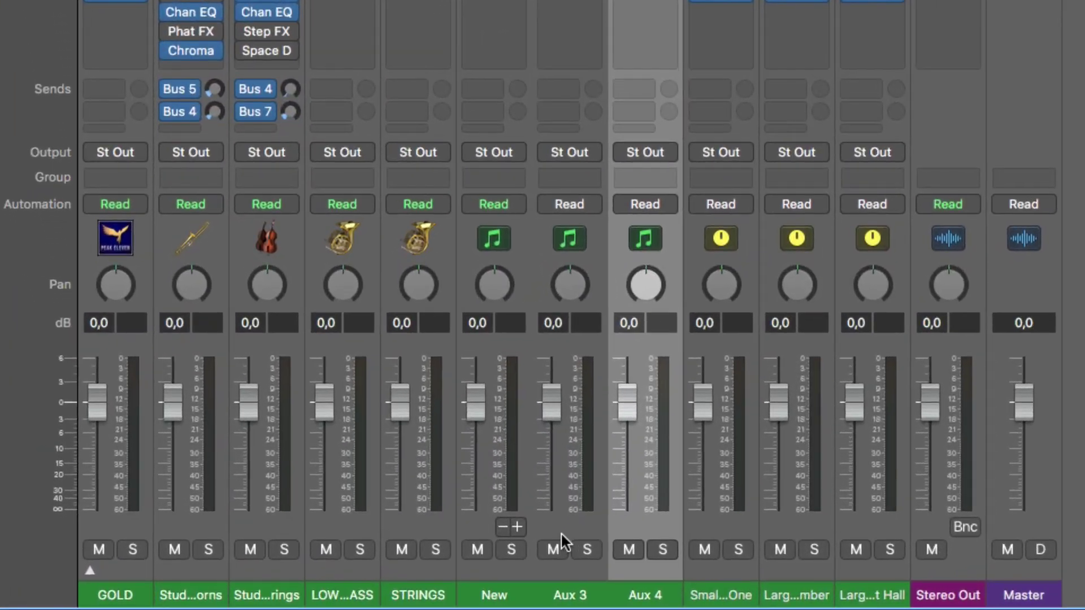
# Create tracks in the arrangement for the Aux 3 and Aux 4 channel strips.
pyautogui.click(549, 527)
pyautogui.click(612, 528)
pyautogui.click(586, 523)
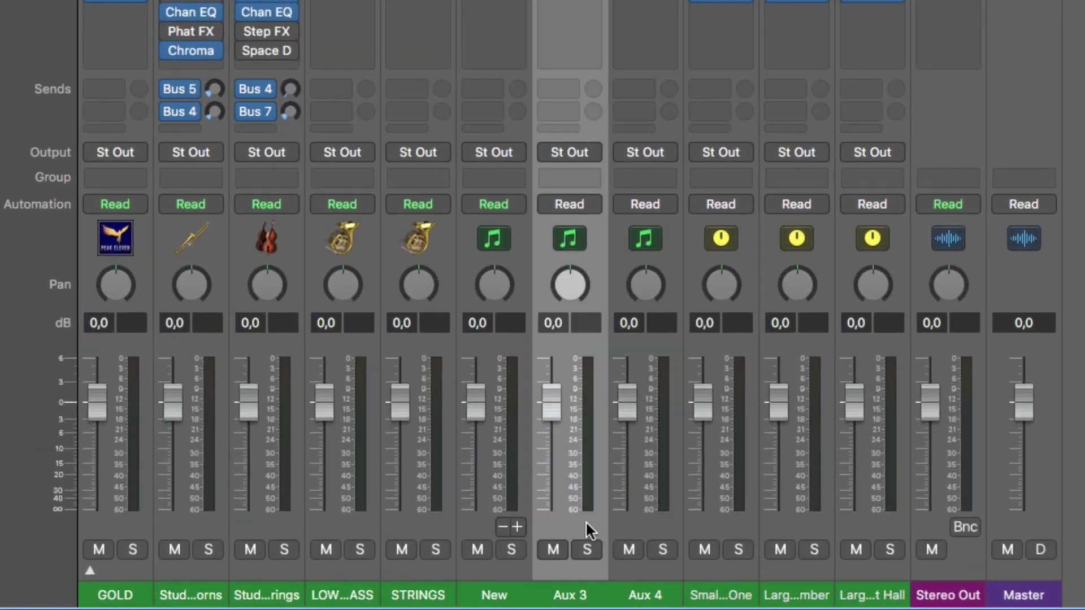
pyautogui.rightClick(582, 522)
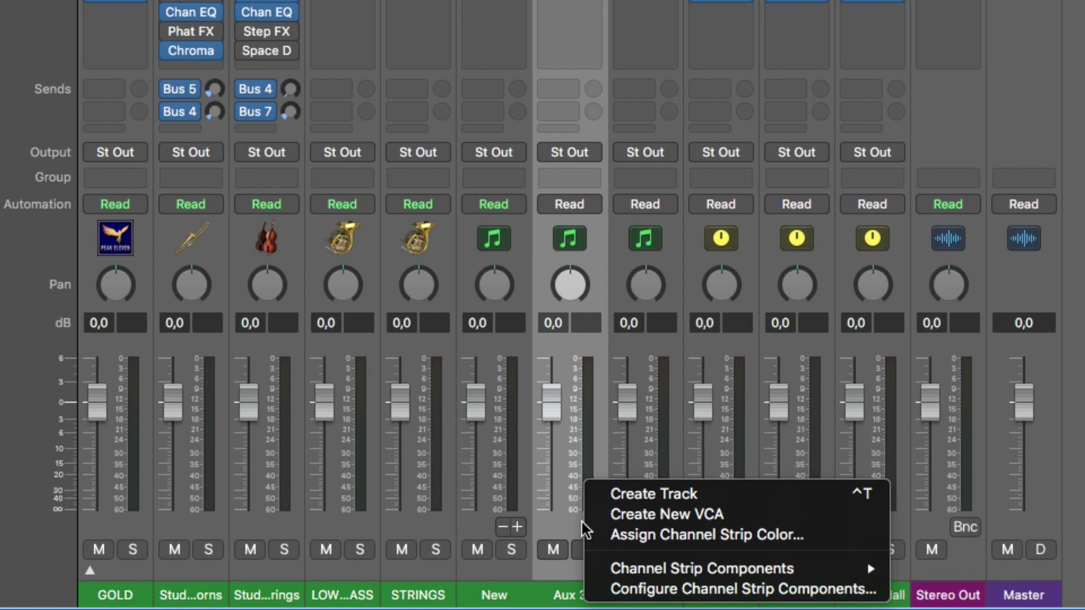
pyautogui.click(670, 496)
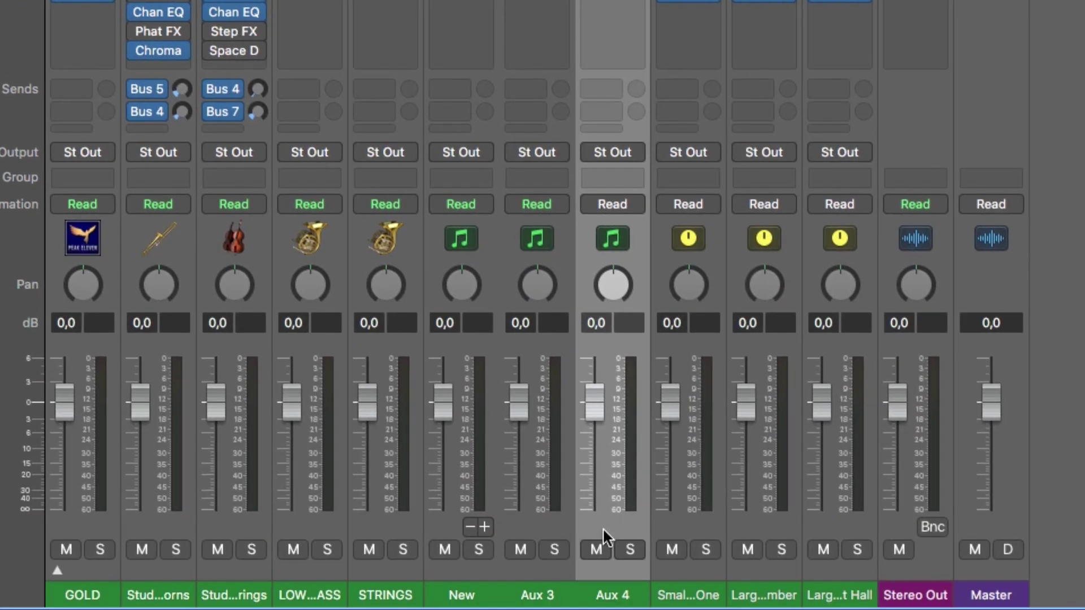
pyautogui.rightClick(603, 529)
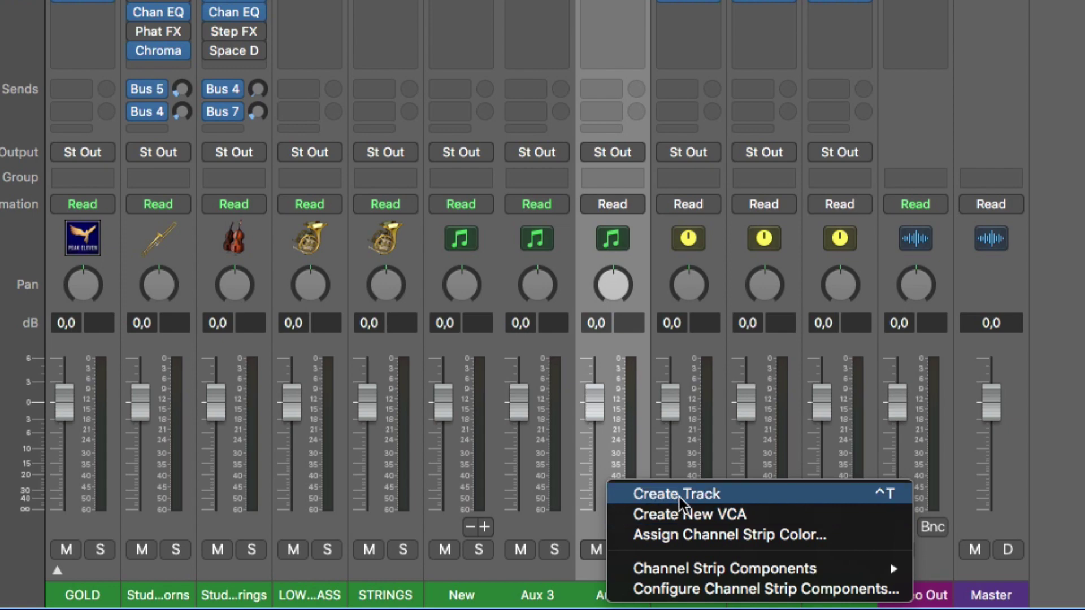
pyautogui.click(700, 496)
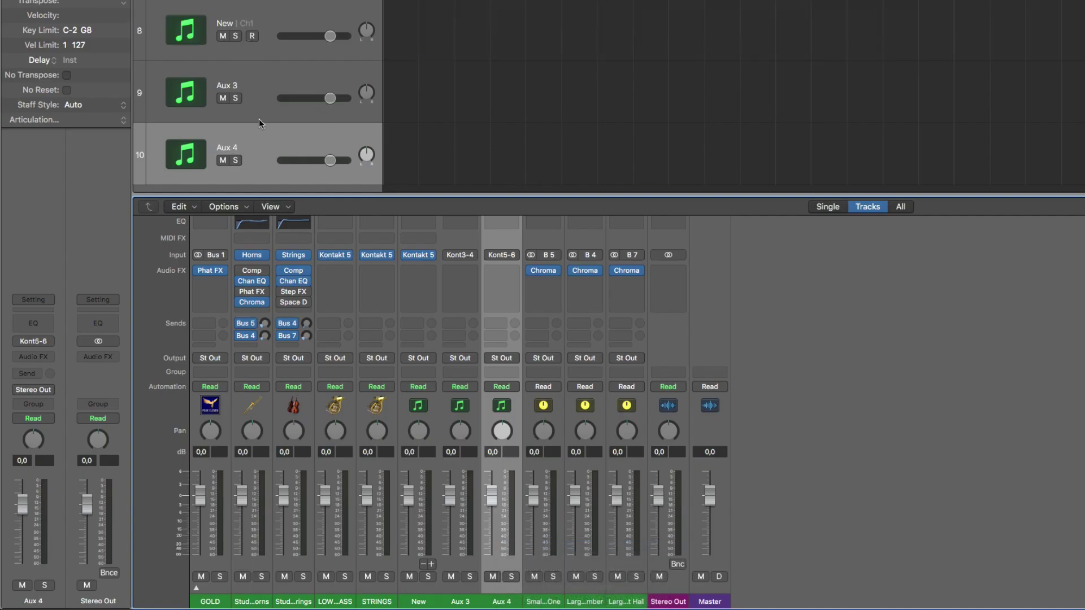
pyautogui.click(265, 21)
pyautogui.click(260, 79)
pyautogui.click(267, 147)
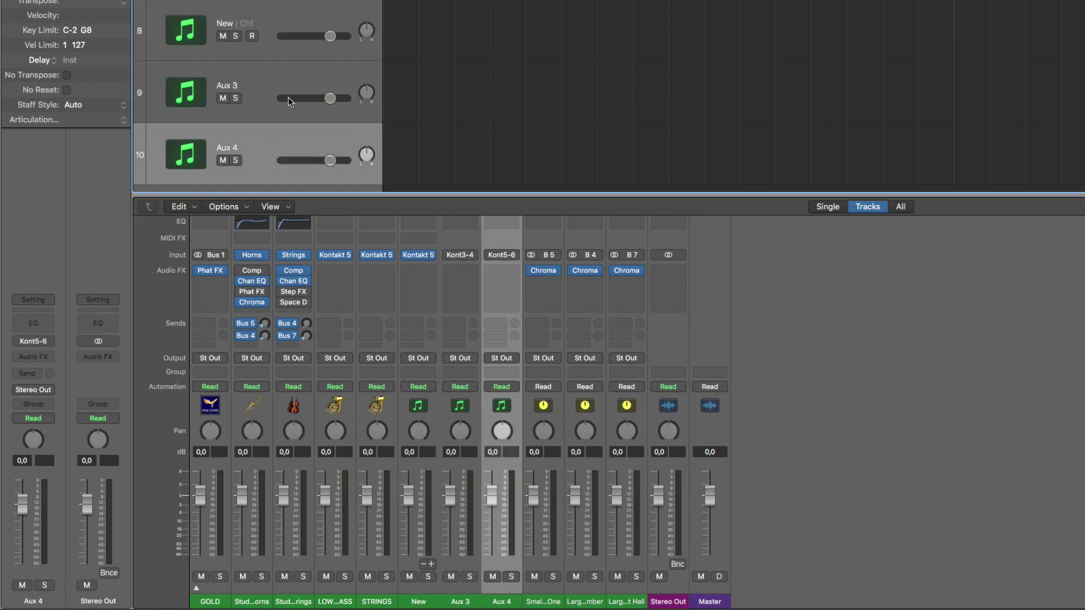
pyautogui.click(260, 21)
pyautogui.click(259, 83)
pyautogui.click(260, 145)
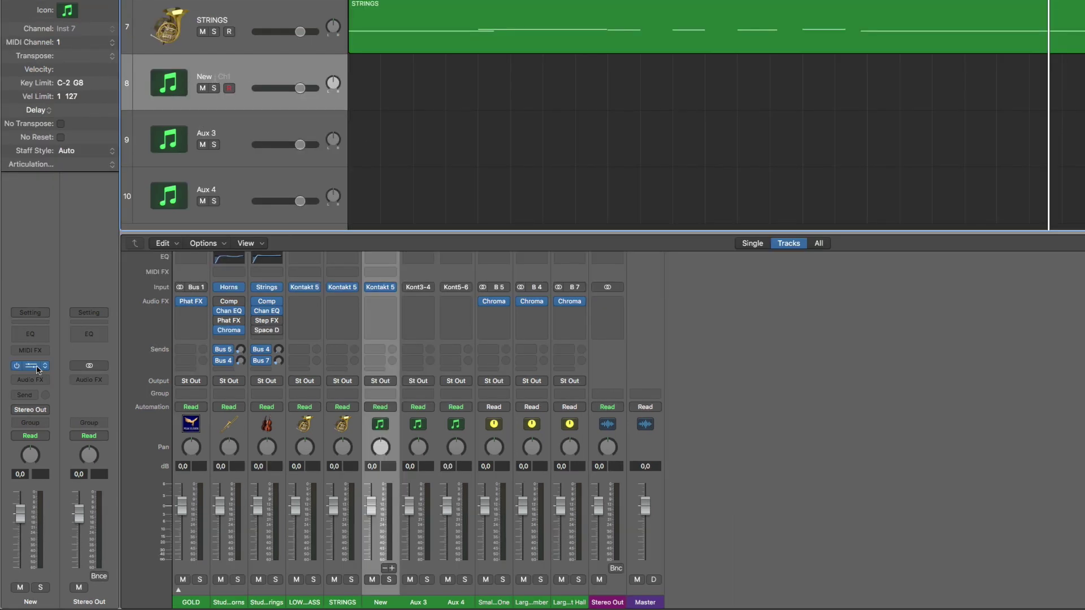
# Open Kontakt on the New track and review the output and MIDI channel assignments of the horns, flutes and cellos.
pyautogui.click(37, 369)
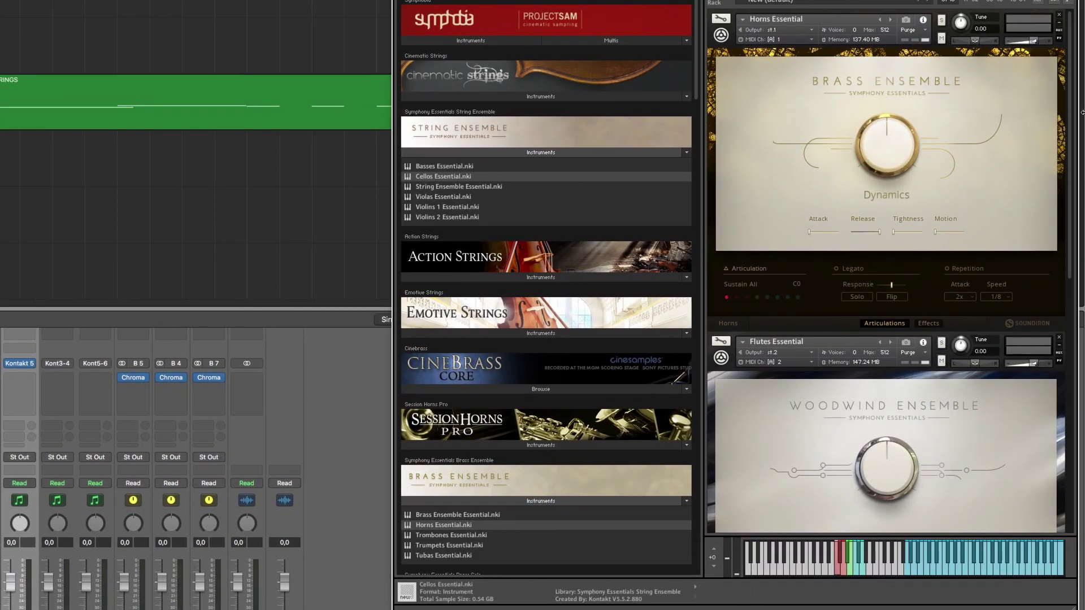
pyautogui.scroll(-5, 1073, 107)
pyautogui.scroll(5, 1073, 107)
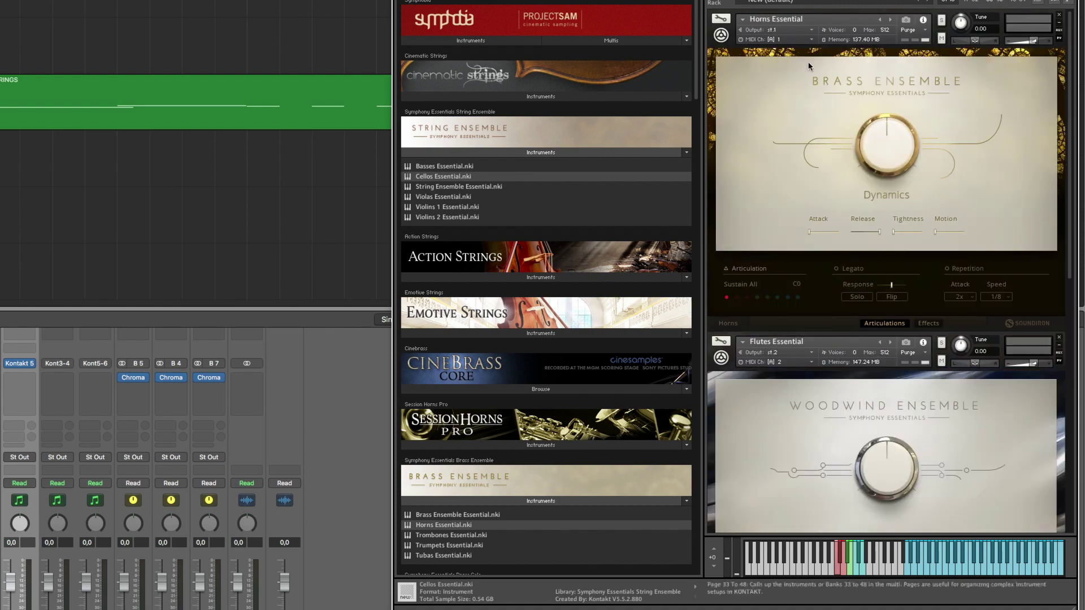
pyautogui.scroll(-5, 1076, 230)
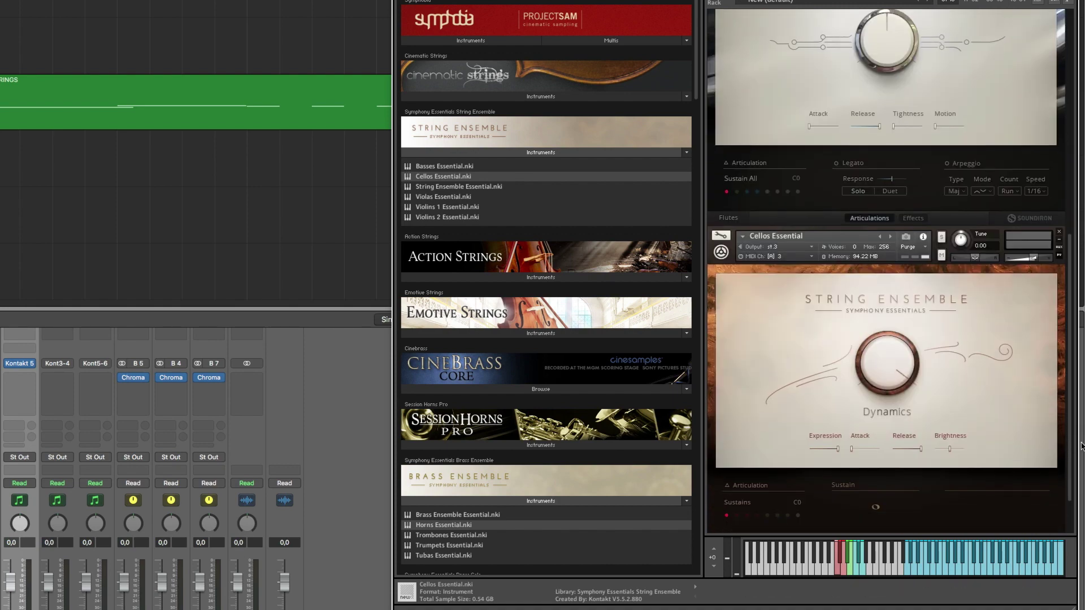
pyautogui.scroll(5, 1076, 230)
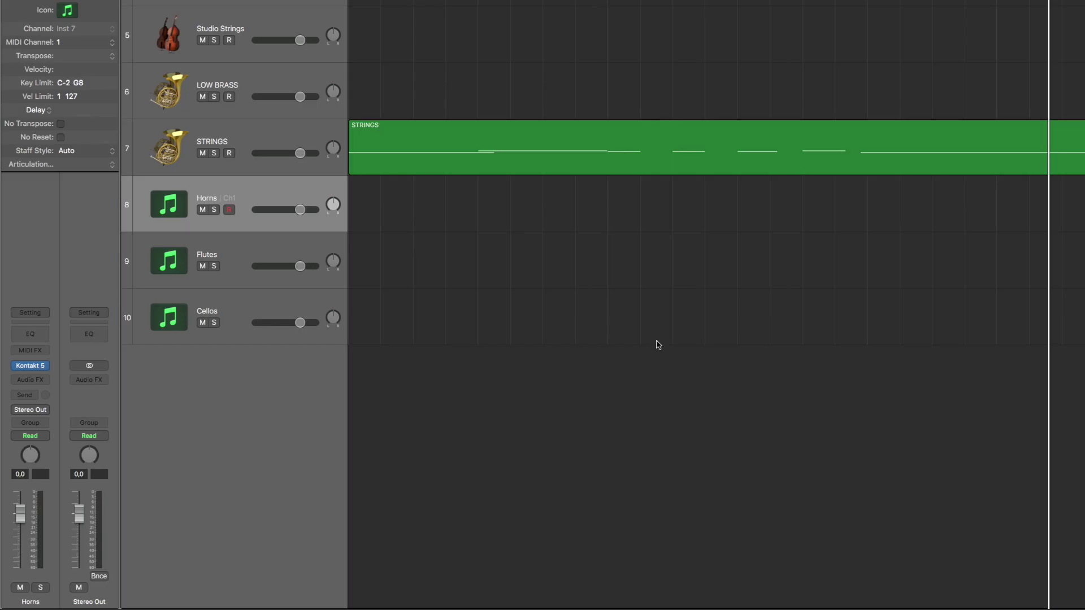
# Compare the channel settings of the Horns, Flutes and Cellos tracks, and open the Kontakt instrument on the Horns track.
pyautogui.click(241, 277)
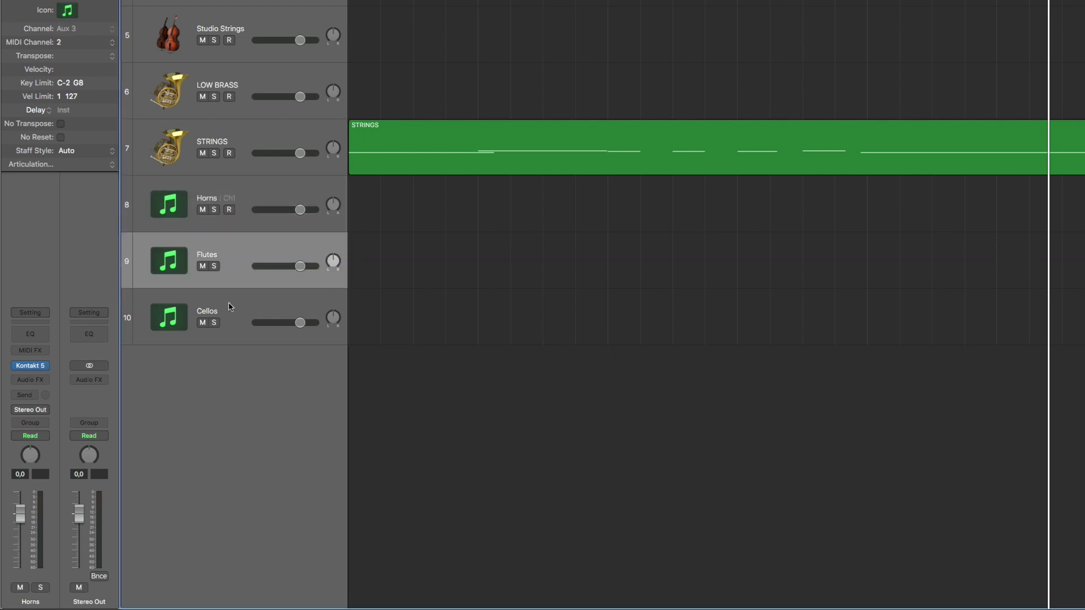
pyautogui.click(229, 308)
pyautogui.click(220, 283)
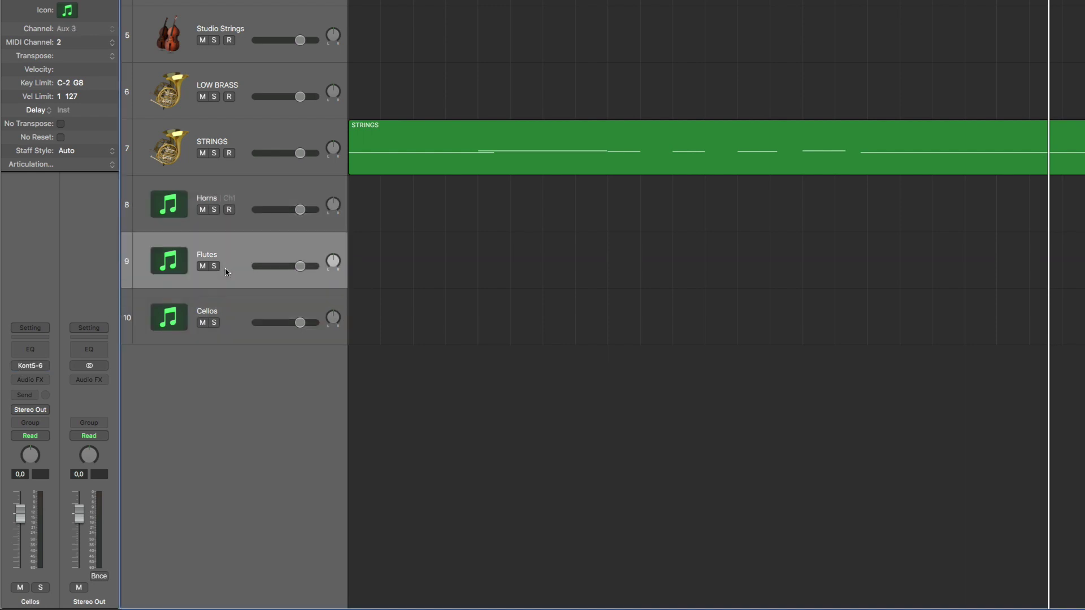
pyautogui.click(247, 204)
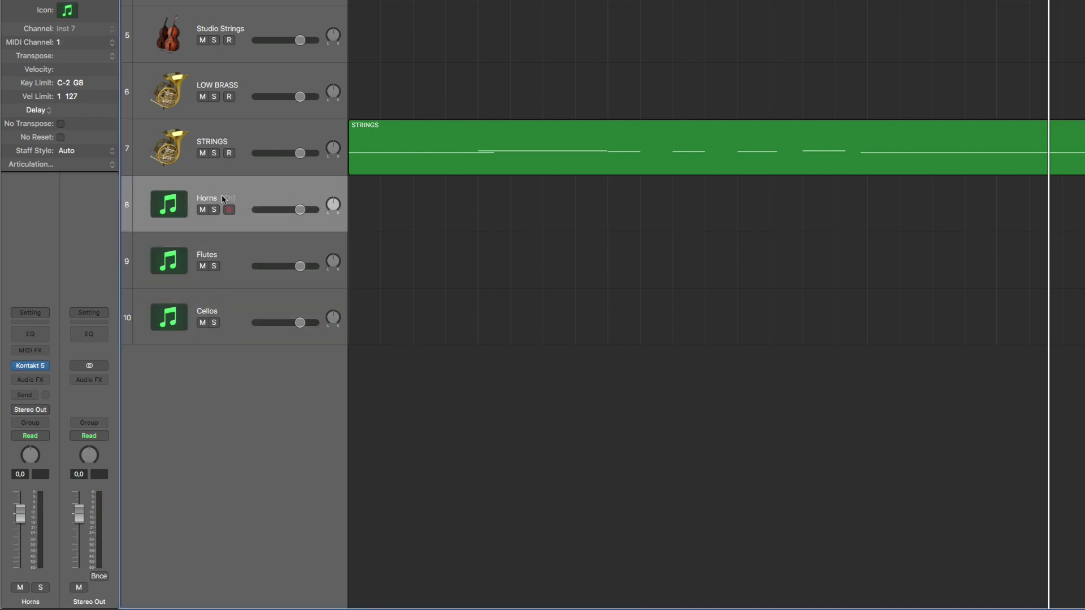
pyautogui.click(234, 255)
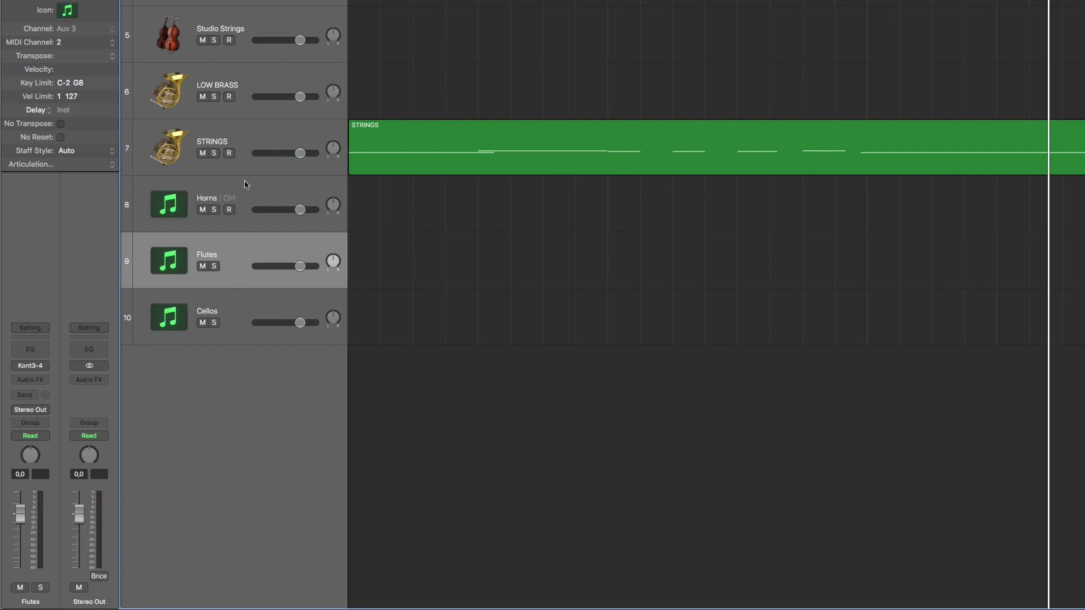
pyautogui.click(250, 196)
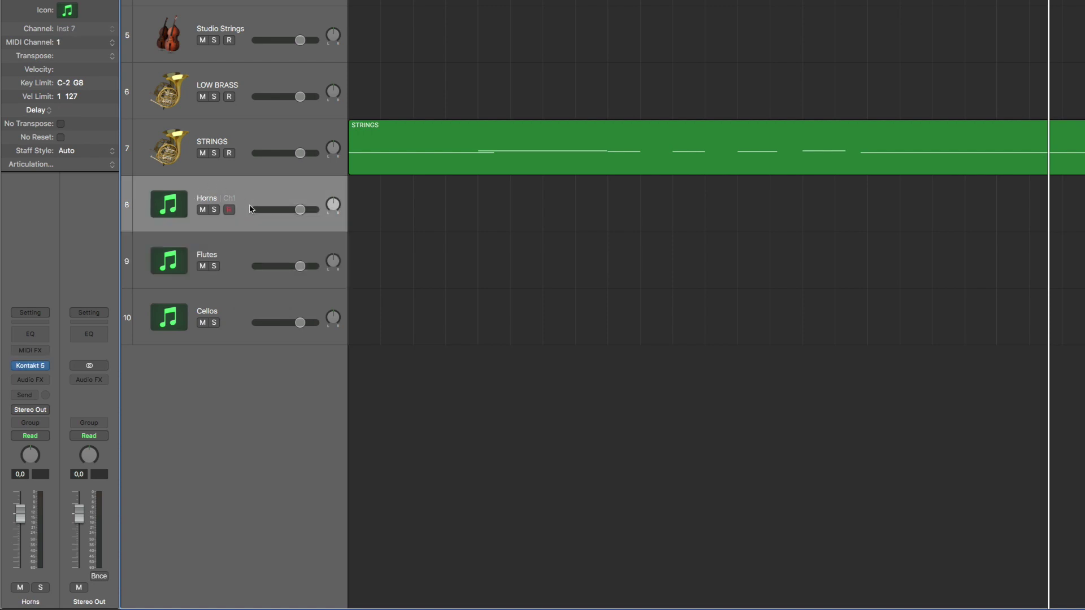
pyautogui.click(30, 366)
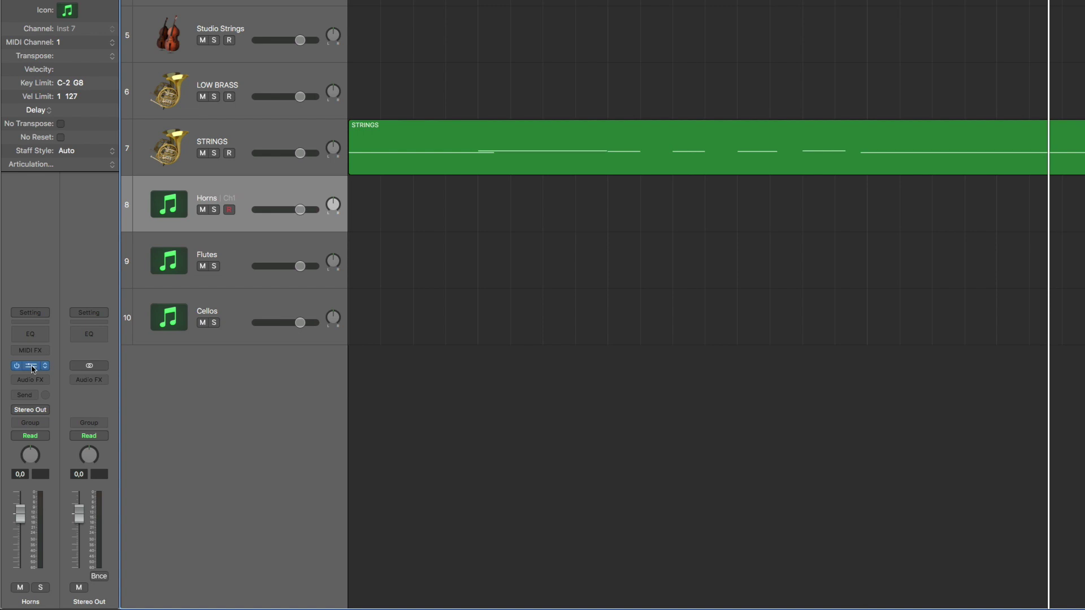